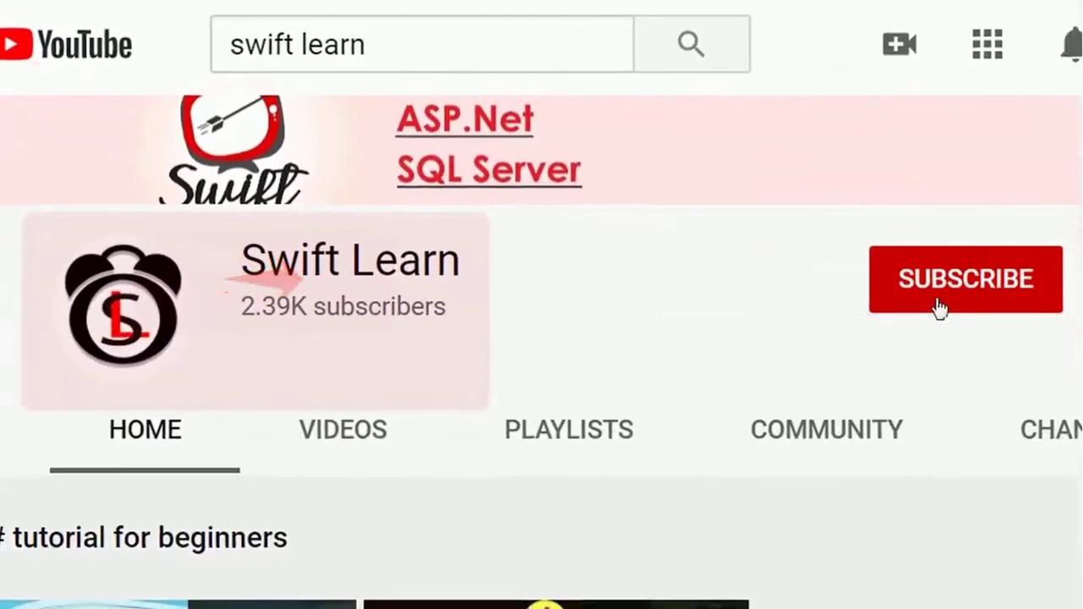
# Step: Subscribe to the Swift Learn channel and bring up its notification bell options
pyautogui.click(979, 290)
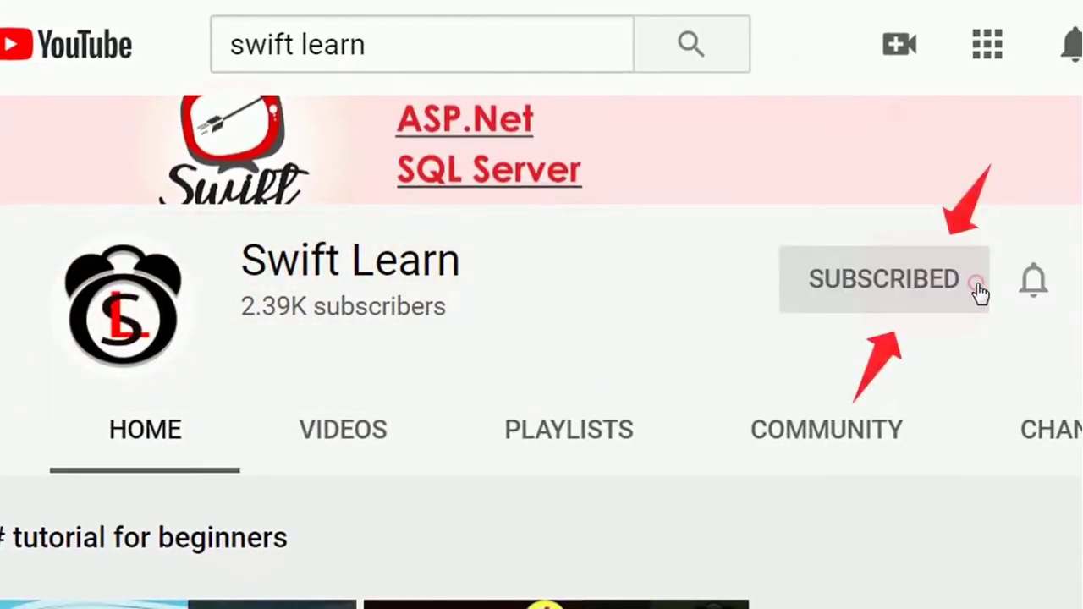
pyautogui.click(1035, 291)
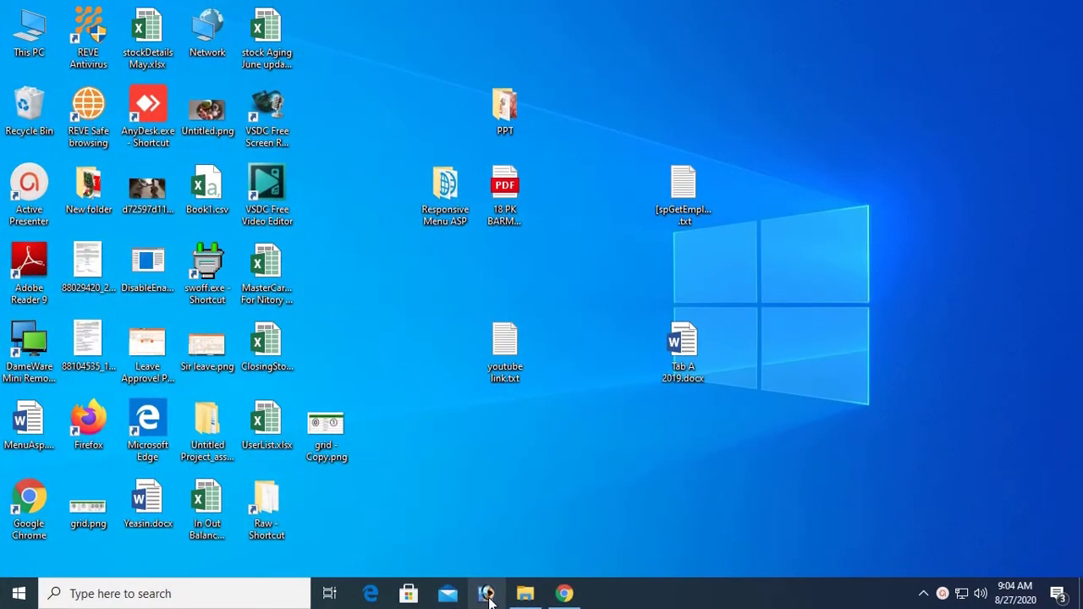
# Step: Launch Photoshop and drag 103.jpg from D:\Files into it to open the photo
pyautogui.click(487, 594)
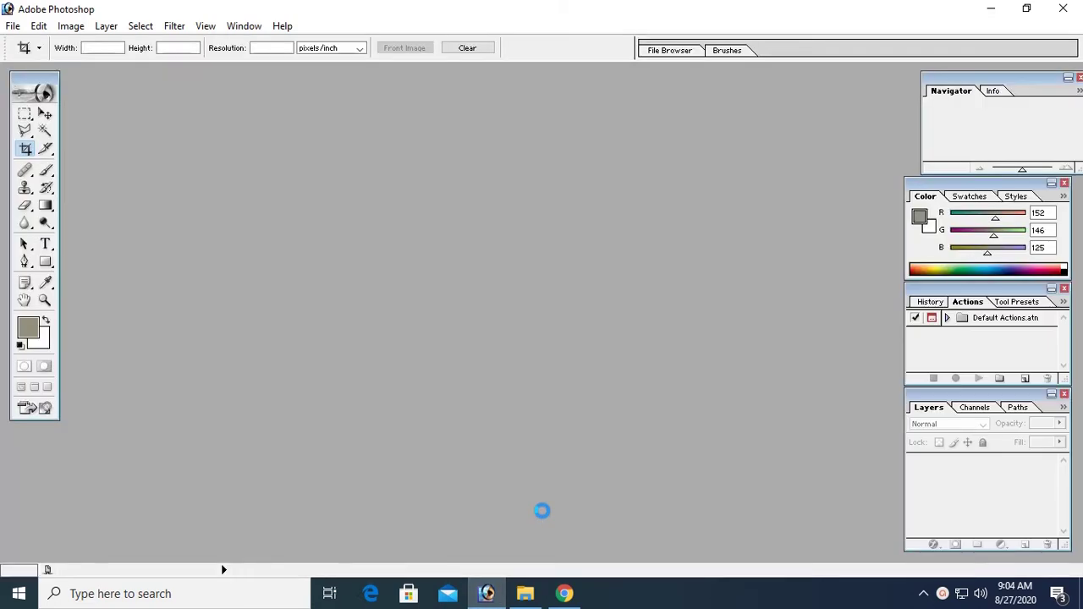
pyautogui.click(526, 594)
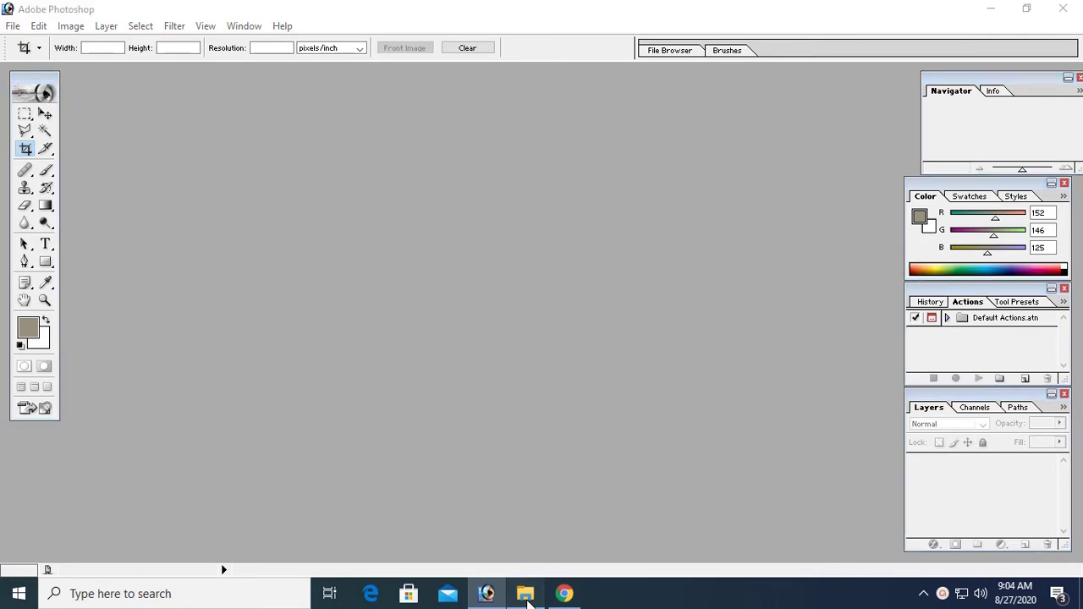
pyautogui.click(1027, 8)
pyautogui.moveTo(1011, 226); pyautogui.dragTo(471, 270)
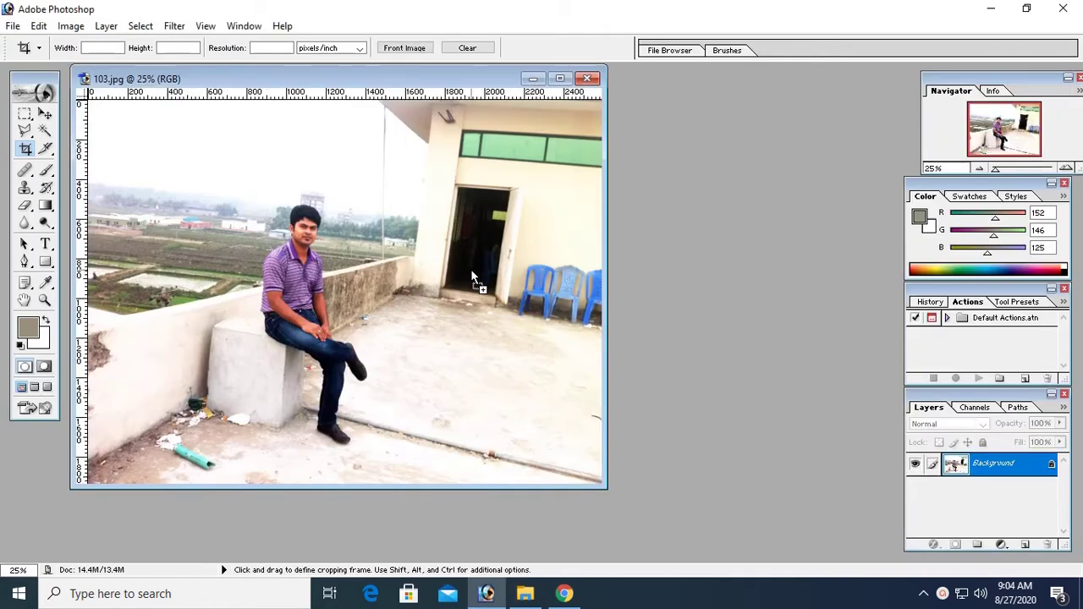
# Step: Maximize 103.jpg and draw a crop frame around the seated man, resizing it evenly with Ctrl+Alt
pyautogui.click(560, 77)
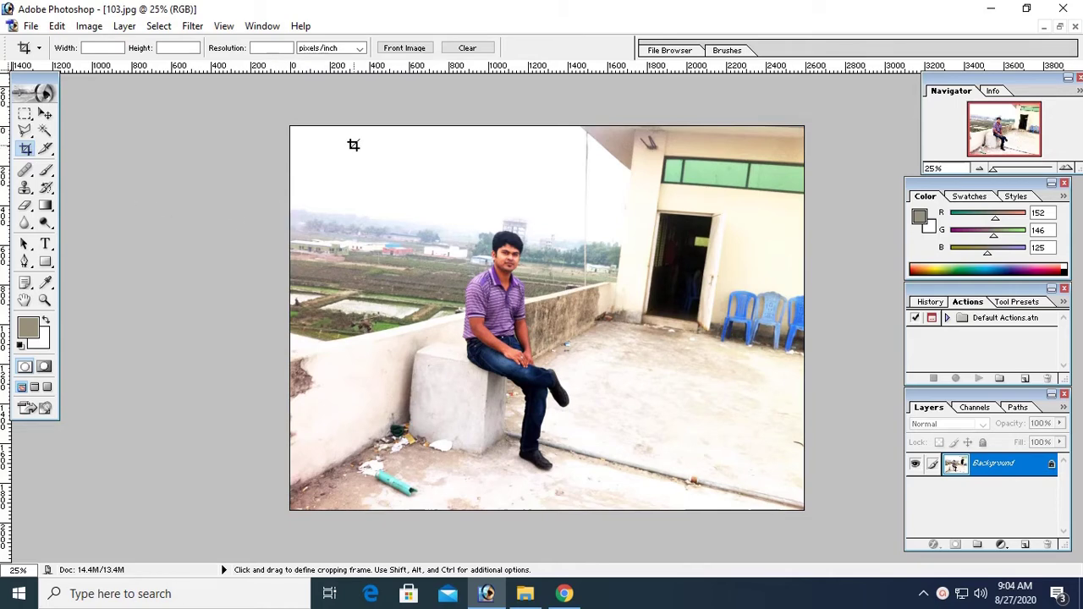
pyautogui.moveTo(353, 144); pyautogui.dragTo(735, 489)
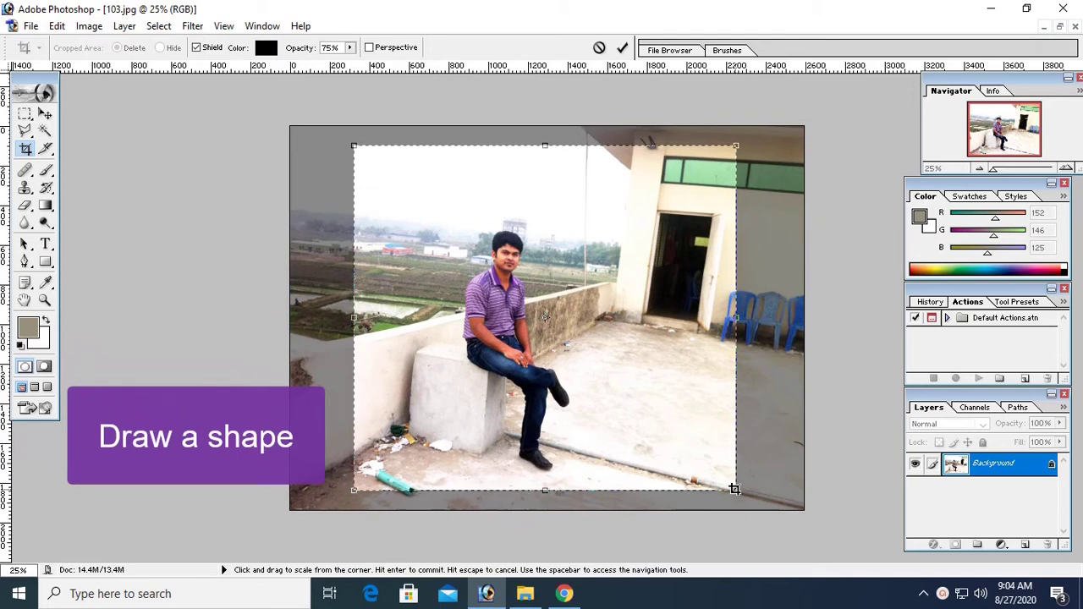
pyautogui.moveTo(735, 318)
pyautogui.mouseDown()
pyautogui.moveTo(585, 322)
pyautogui.moveTo(666, 334)
pyautogui.mouseUp()
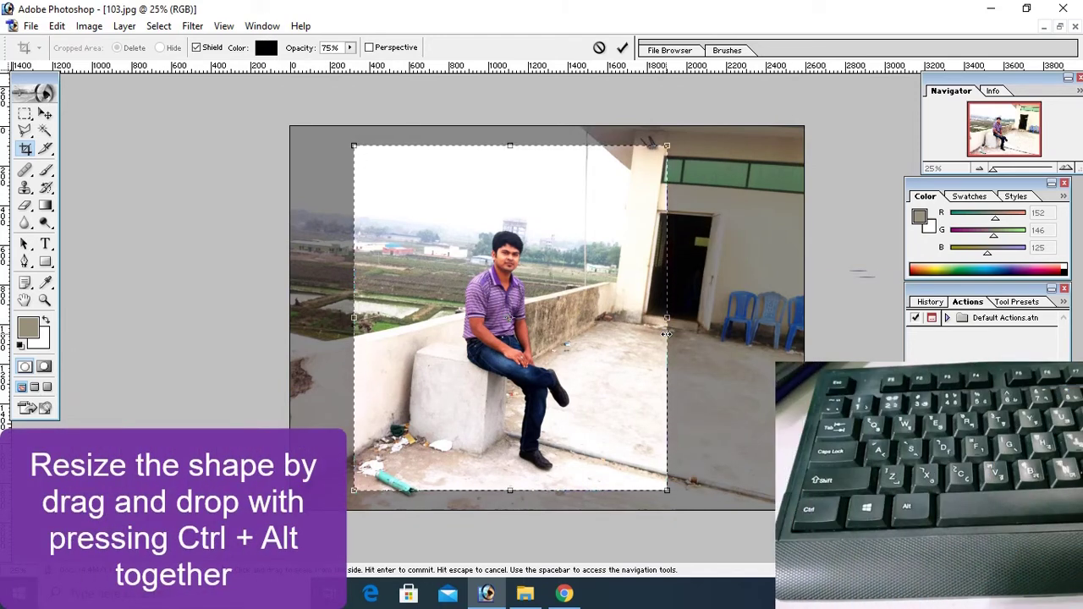
pyautogui.moveTo(667, 334)
pyautogui.mouseDown()
pyautogui.moveTo(657, 320)
pyautogui.moveTo(622, 320)
pyautogui.mouseUp()
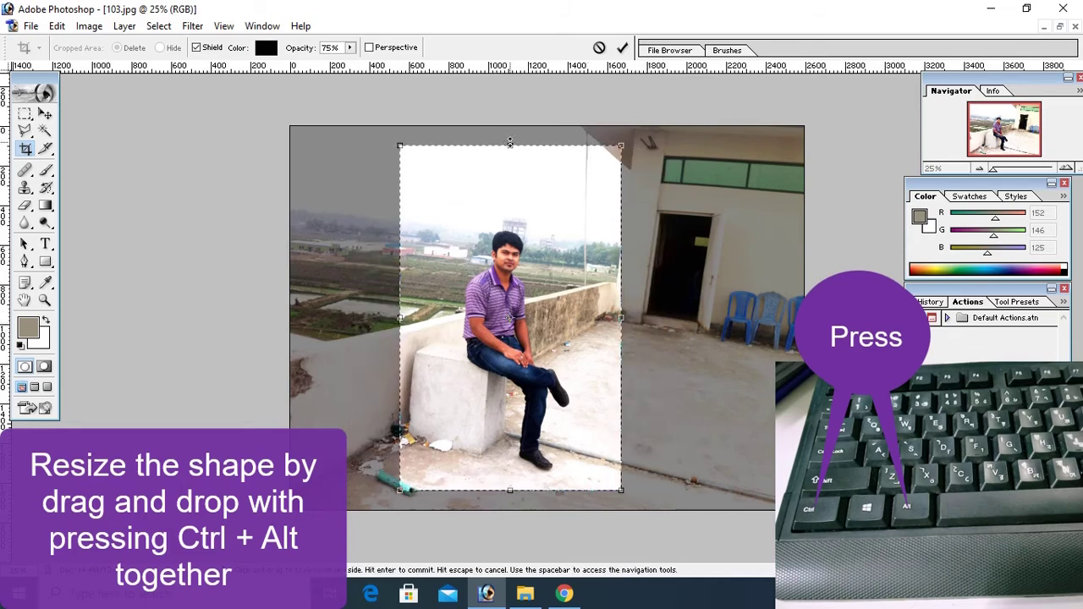
pyautogui.moveTo(510, 146); pyautogui.dragTo(512, 227)
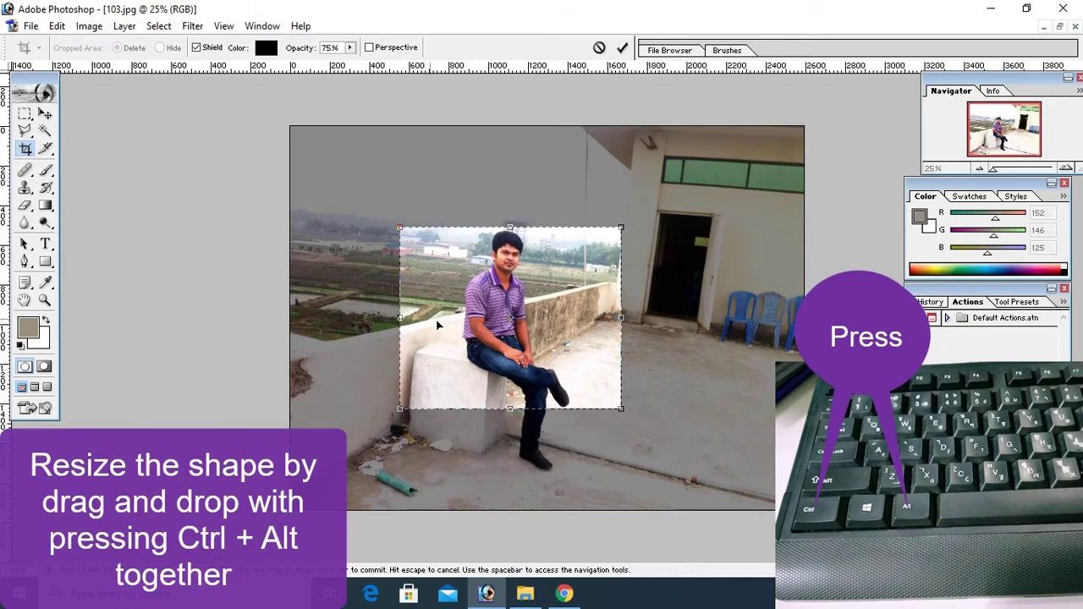
pyautogui.moveTo(395, 322)
pyautogui.mouseDown()
pyautogui.moveTo(436, 325)
pyautogui.moveTo(363, 321)
pyautogui.mouseUp()
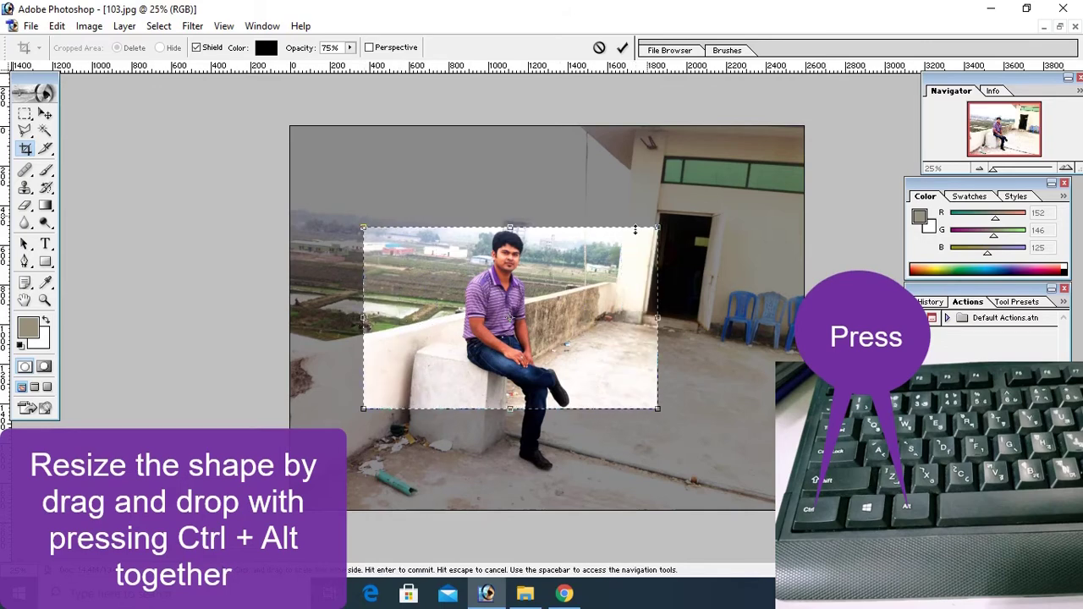
pyautogui.moveTo(666, 231)
pyautogui.mouseDown()
pyautogui.moveTo(743, 141)
pyautogui.moveTo(683, 204)
pyautogui.mouseUp()
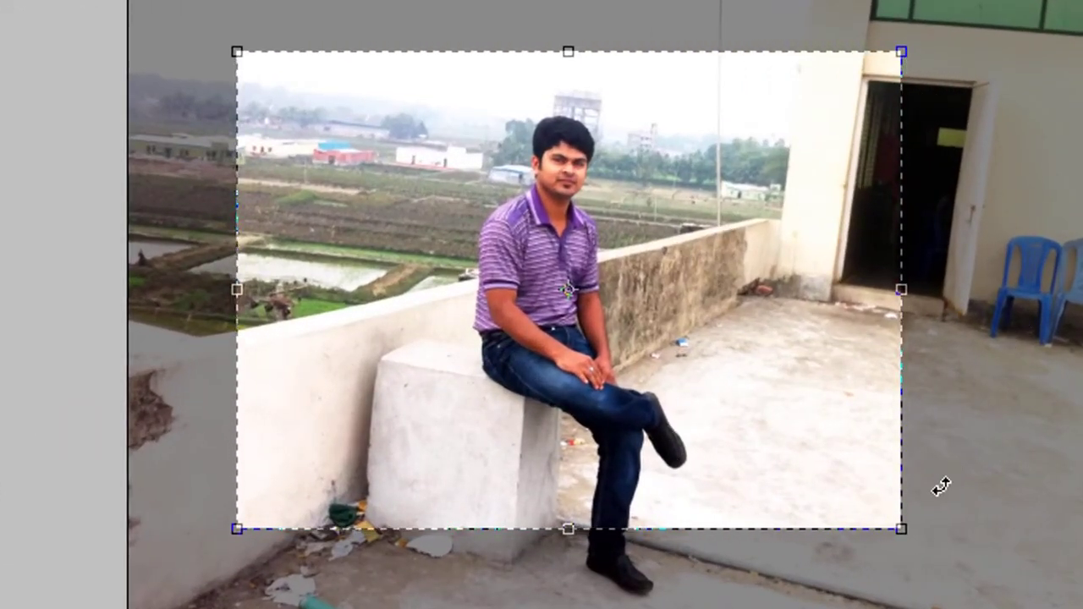
# Step: Rotate the crop frame clockwise, then straighten it back to level
pyautogui.moveTo(918, 501); pyautogui.dragTo(912, 531)
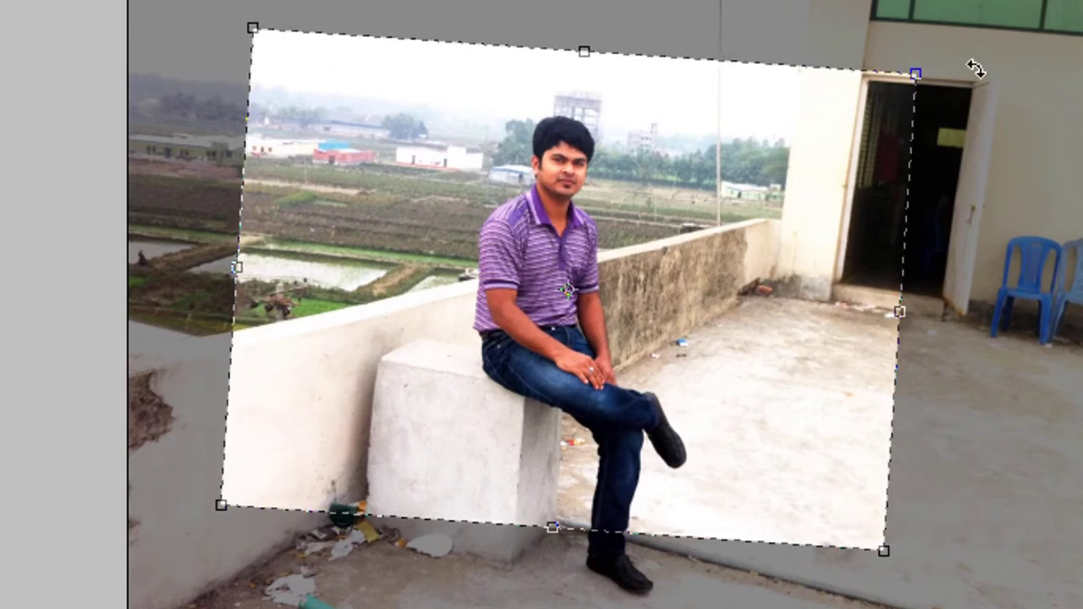
pyautogui.moveTo(938, 97); pyautogui.dragTo(929, 61)
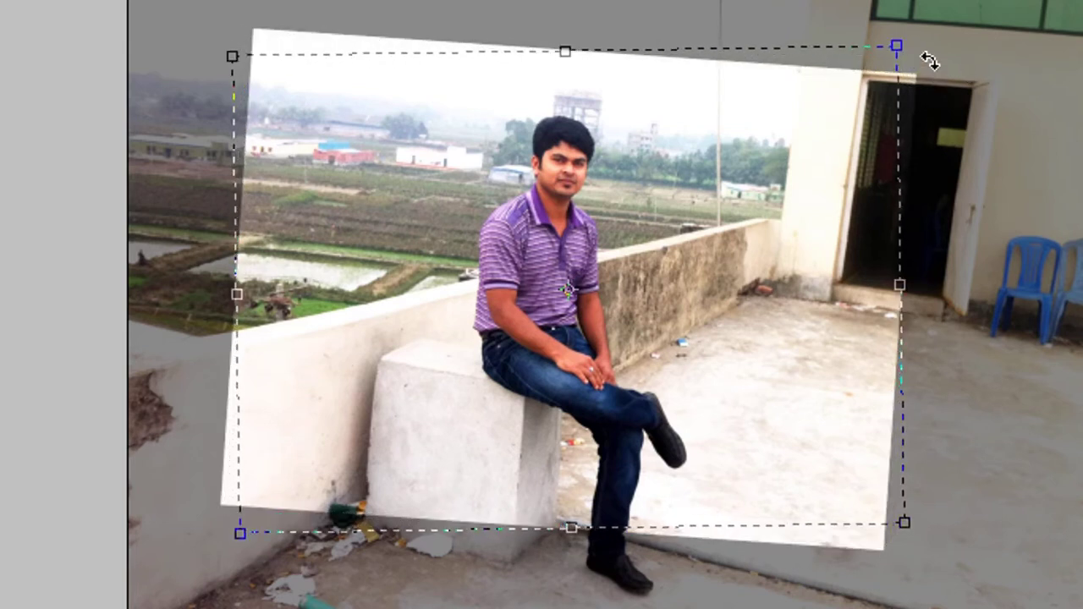
pyautogui.moveTo(929, 61); pyautogui.dragTo(934, 65)
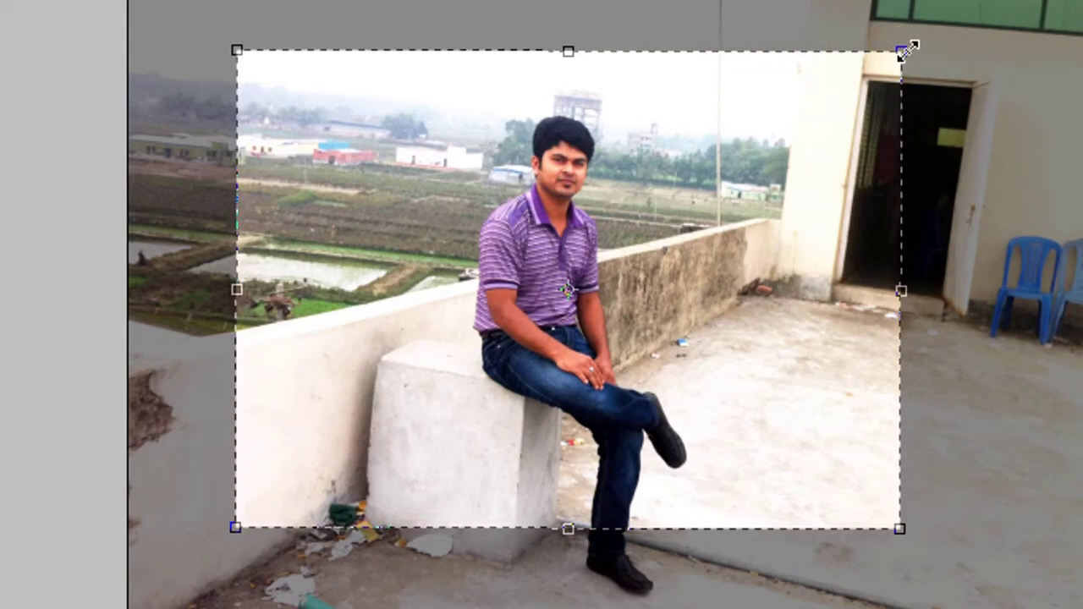
# Step: Pull the crop's right edge in toward the man, recentre it, and extend it down-right
pyautogui.moveTo(906, 51); pyautogui.dragTo(844, 101)
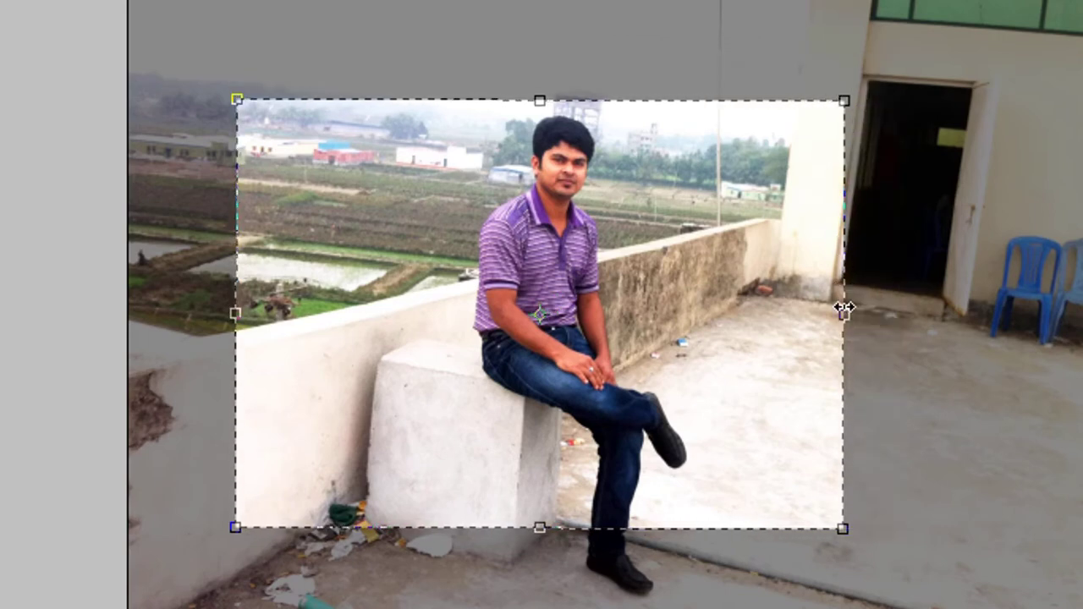
pyautogui.moveTo(844, 310); pyautogui.dragTo(635, 314)
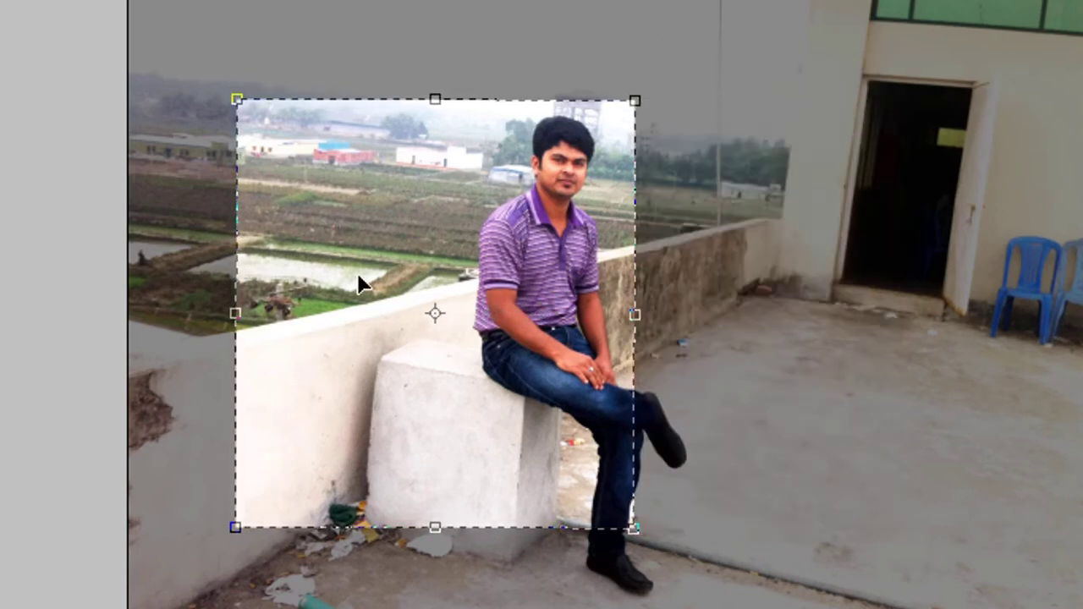
pyautogui.moveTo(397, 256)
pyautogui.mouseDown()
pyautogui.moveTo(532, 261)
pyautogui.moveTo(481, 273)
pyautogui.moveTo(508, 248)
pyautogui.moveTo(510, 263)
pyautogui.moveTo(457, 217)
pyautogui.mouseUp()
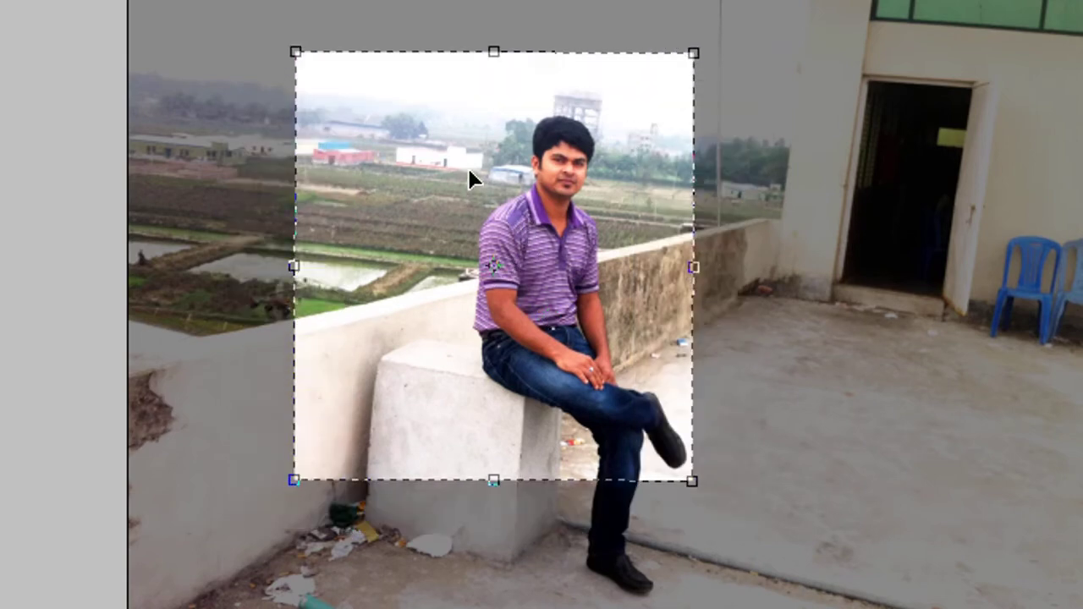
pyautogui.moveTo(703, 488); pyautogui.dragTo(701, 500)
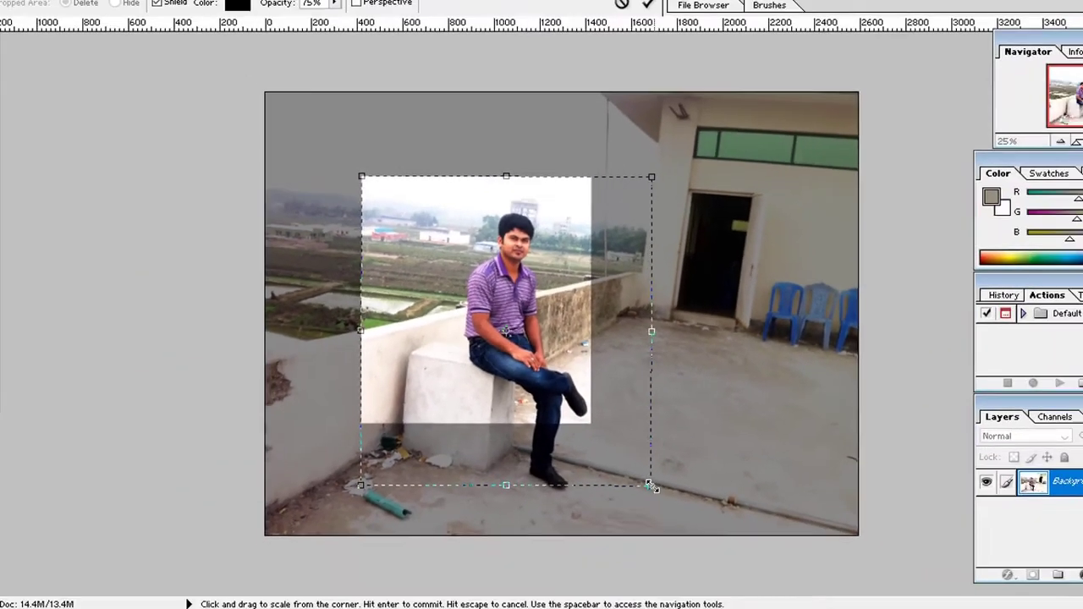
pyautogui.moveTo(623, 467); pyautogui.dragTo(654, 484)
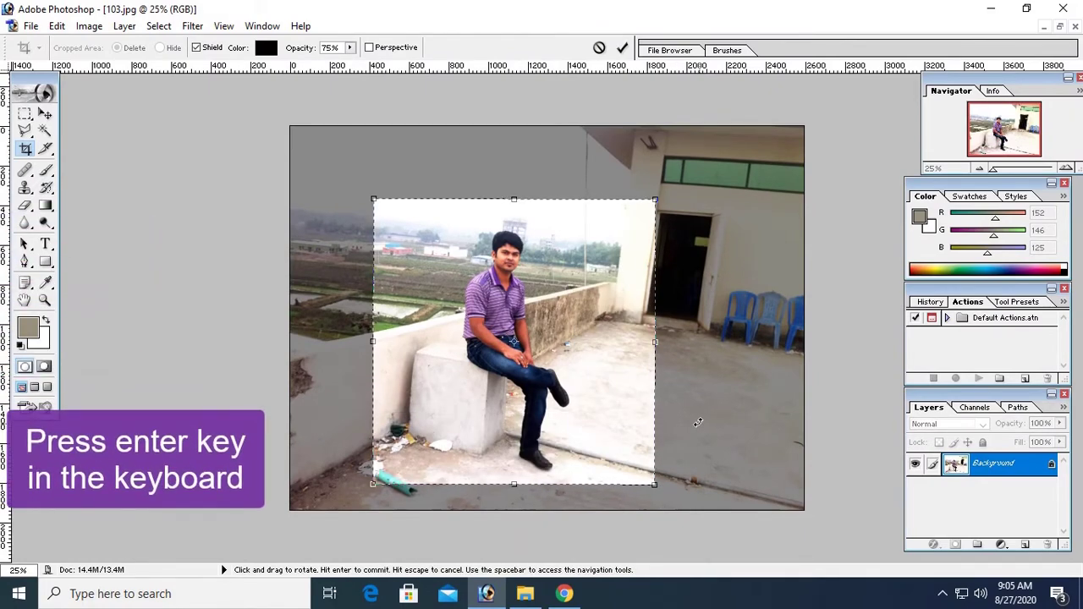
# Step: Try a crop frame over the man's head, then discard it with Don't Crop
pyautogui.press('Return')
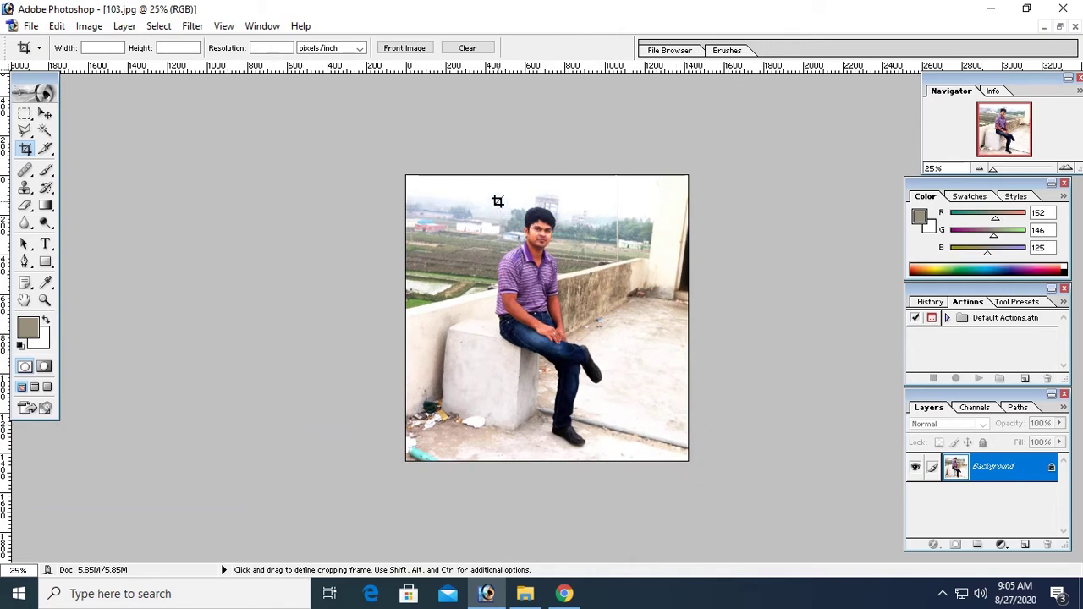
pyautogui.moveTo(493, 200); pyautogui.dragTo(581, 262)
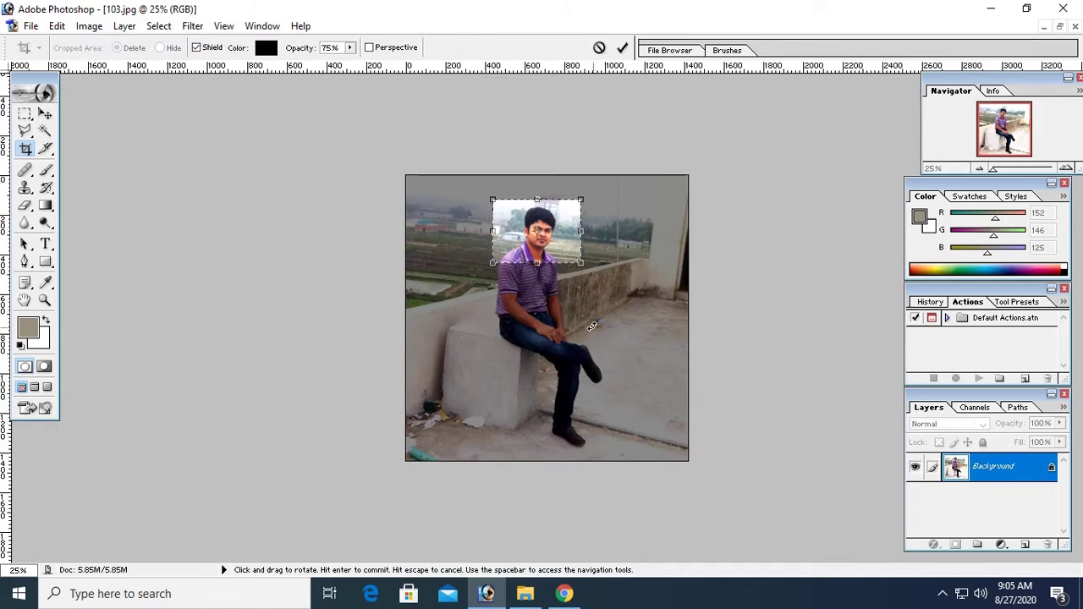
pyautogui.moveTo(559, 238); pyautogui.dragTo(535, 342)
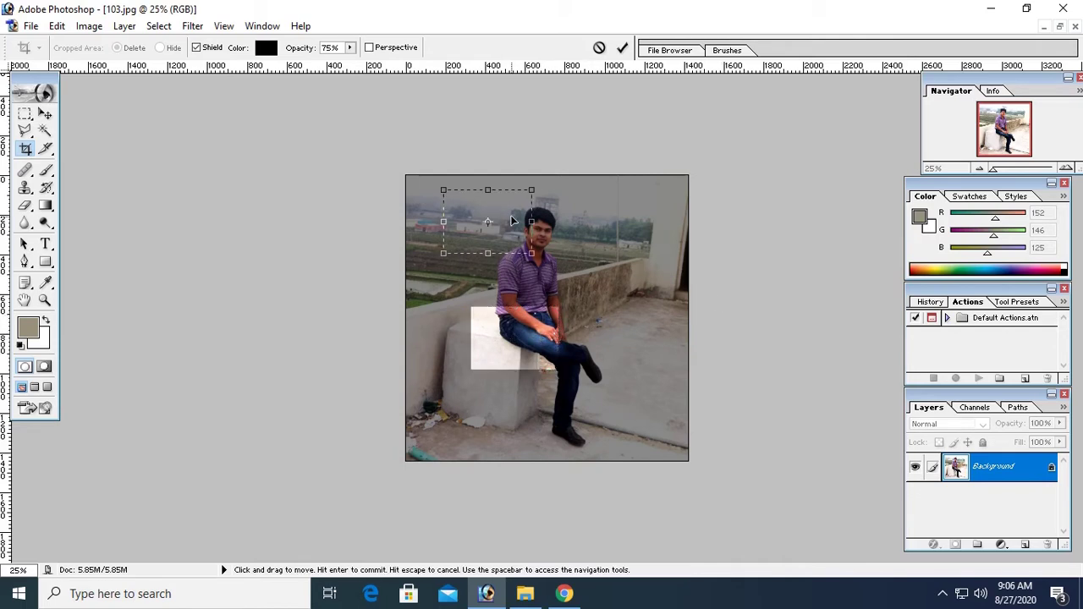
pyautogui.moveTo(542, 338); pyautogui.dragTo(521, 242)
pyautogui.click(24, 150)
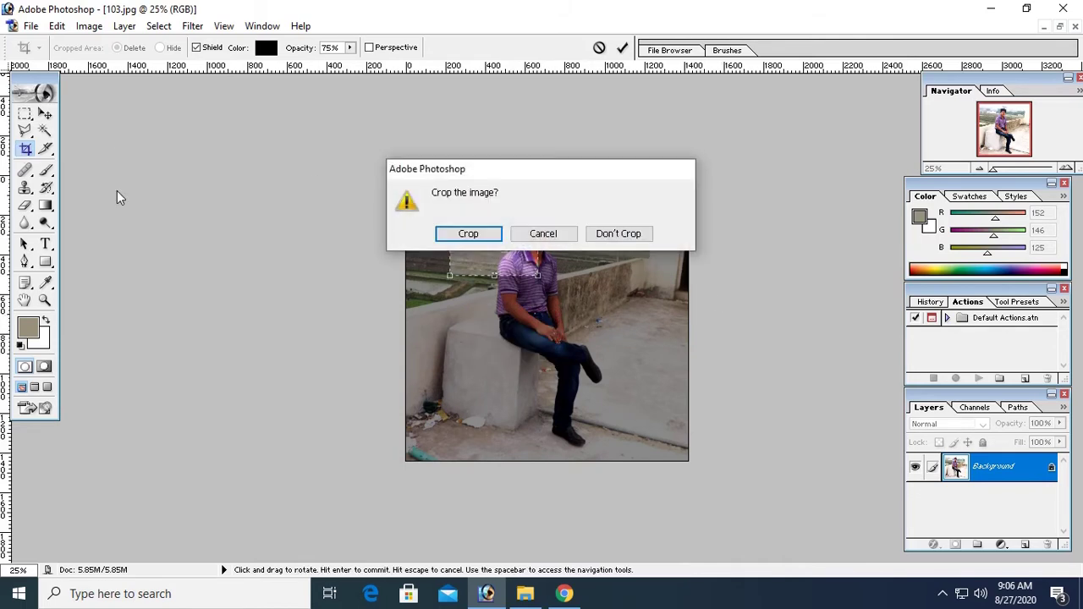
pyautogui.click(619, 234)
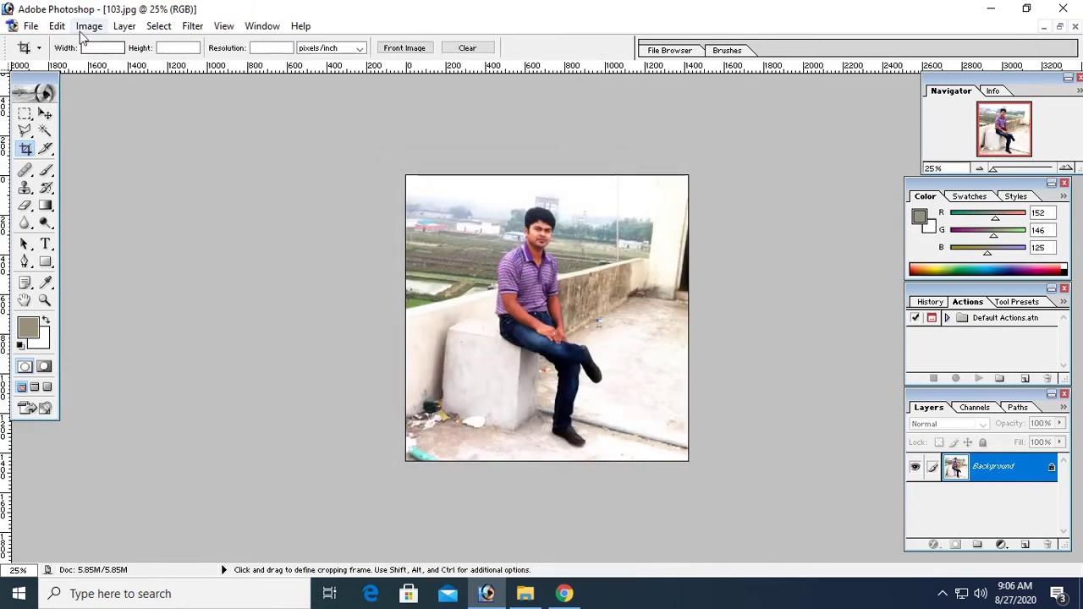
# Step: Save the photo as 104.jpg in JPEG format, accepting the default JPEG options
pyautogui.click(30, 26)
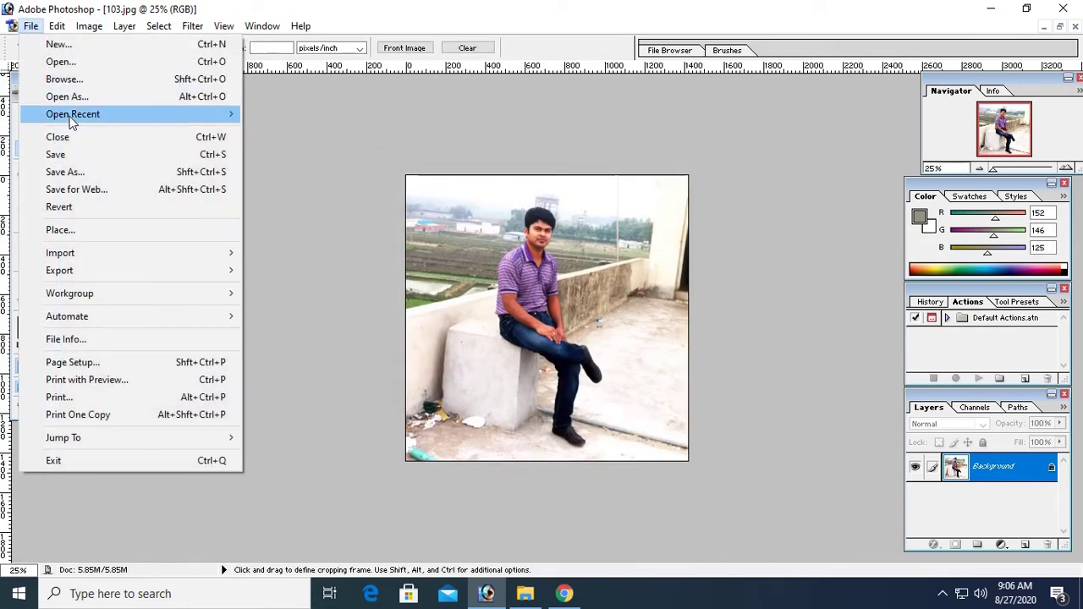
pyautogui.click(80, 170)
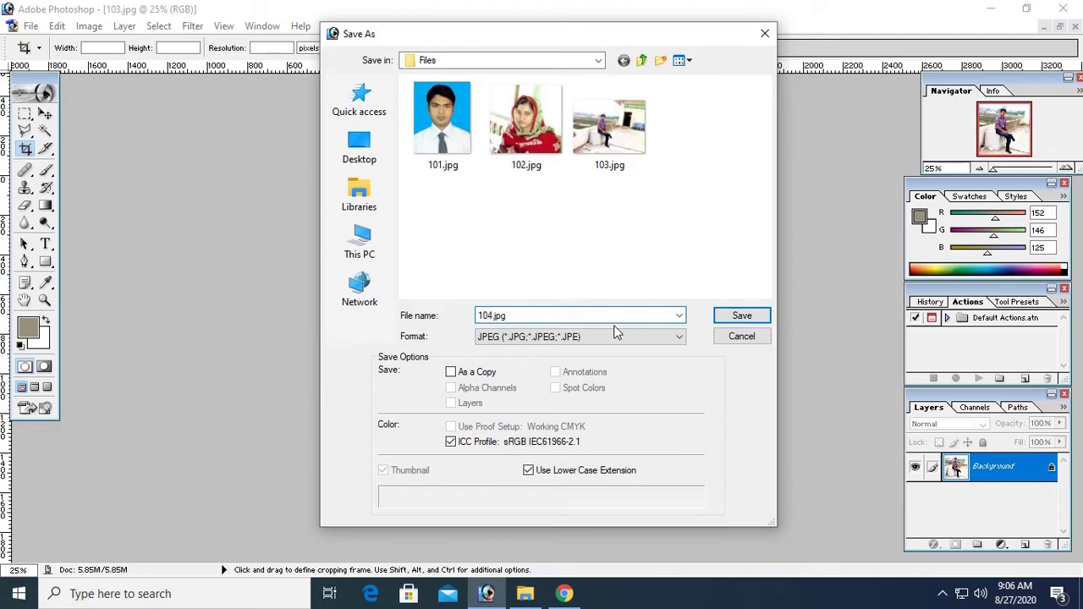
pyautogui.click(742, 317)
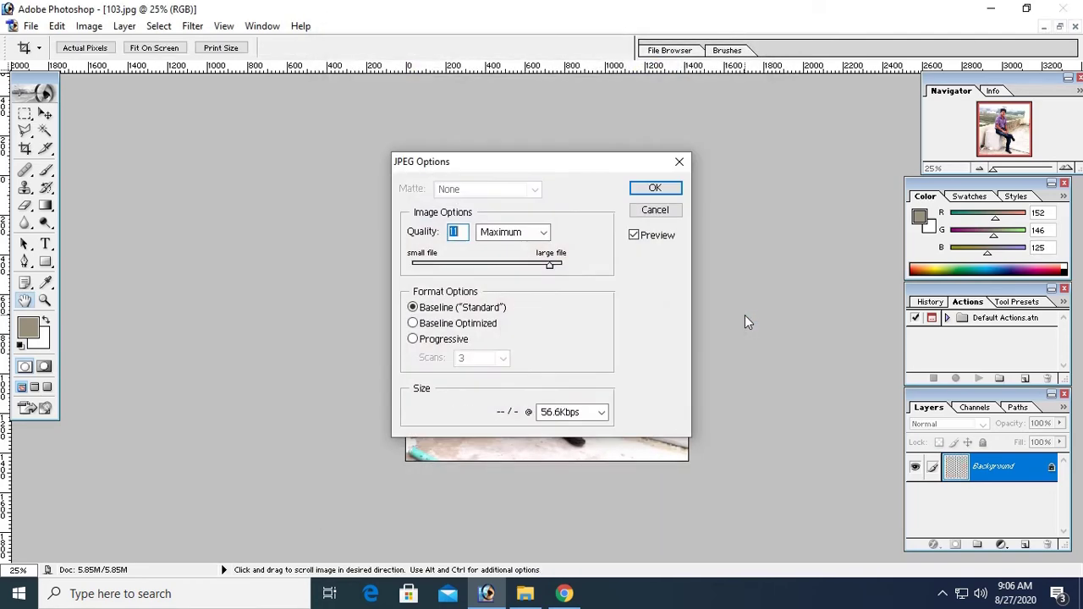
pyautogui.click(640, 190)
pyautogui.press('c')
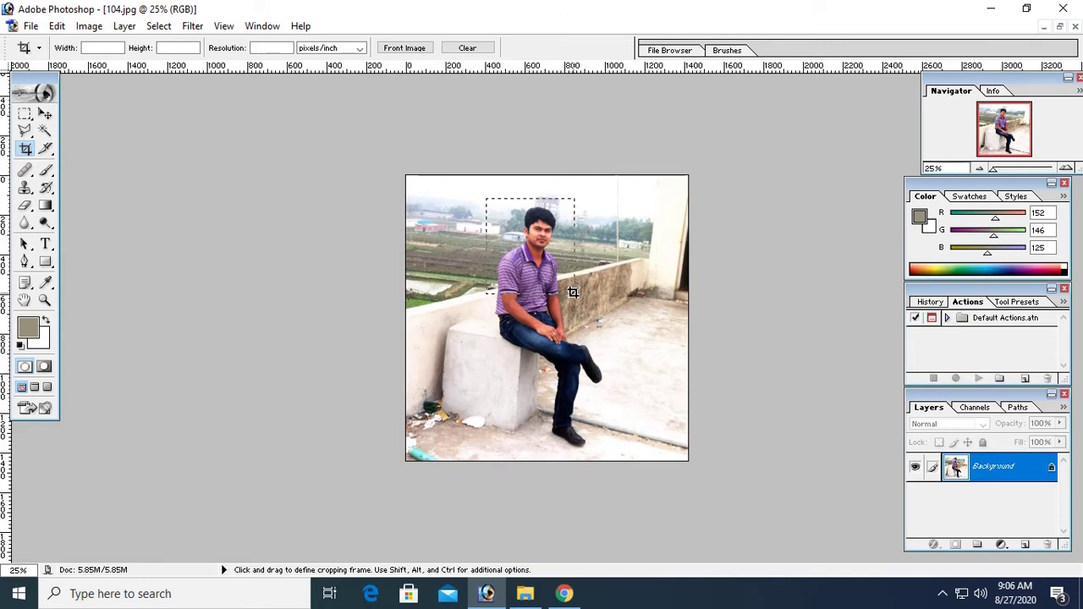
# Step: Crop 104.jpg to a head-and-shoulders frame of the man and commit the crop
pyautogui.moveTo(571, 294); pyautogui.dragTo(572, 294)
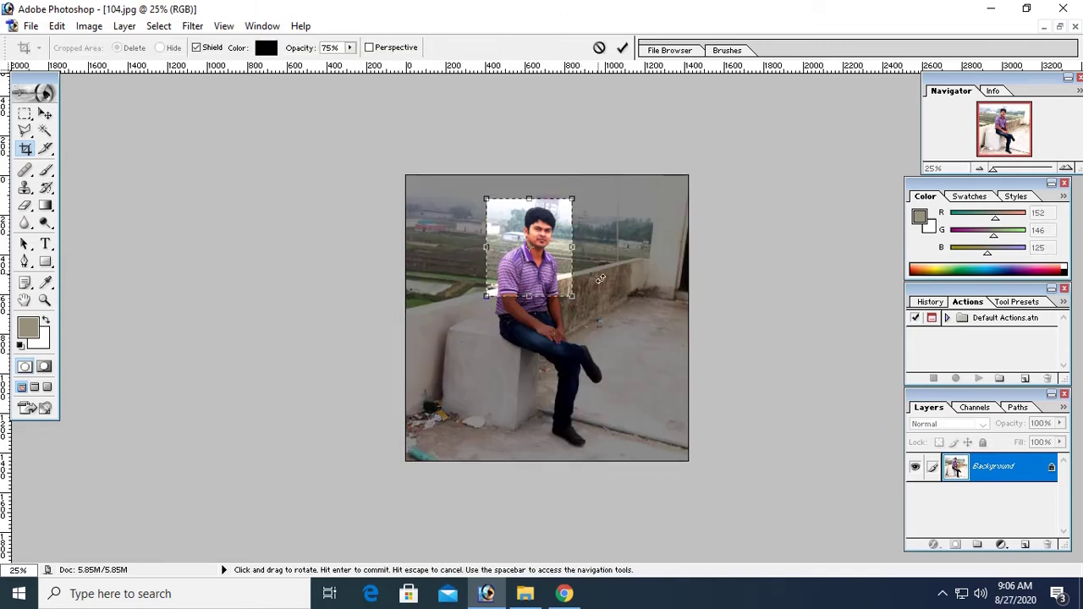
pyautogui.moveTo(572, 246); pyautogui.dragTo(575, 246)
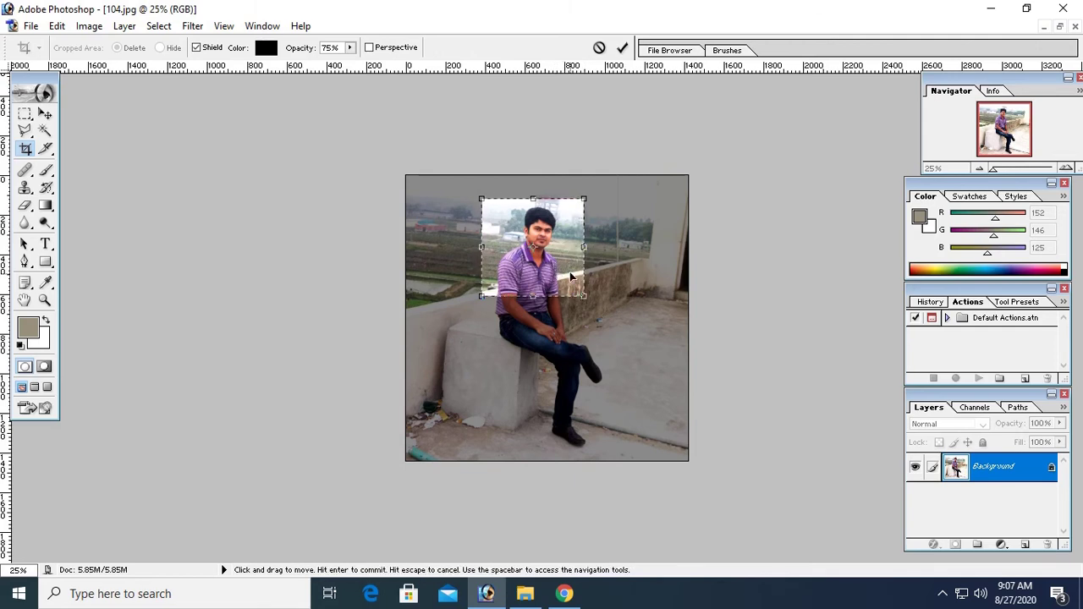
pyautogui.press('Return')
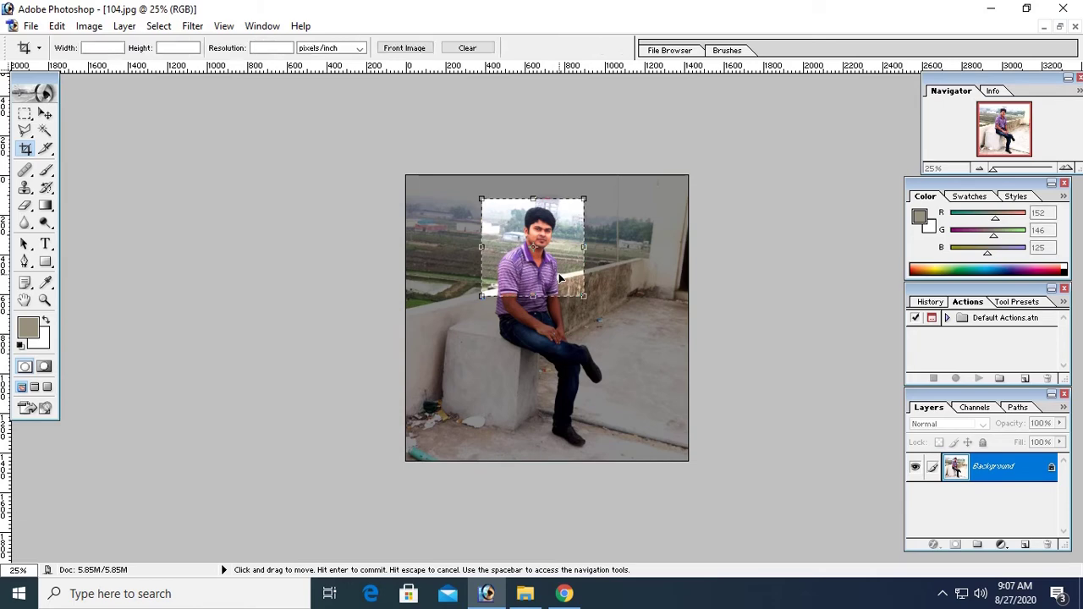
pyautogui.click(30, 25)
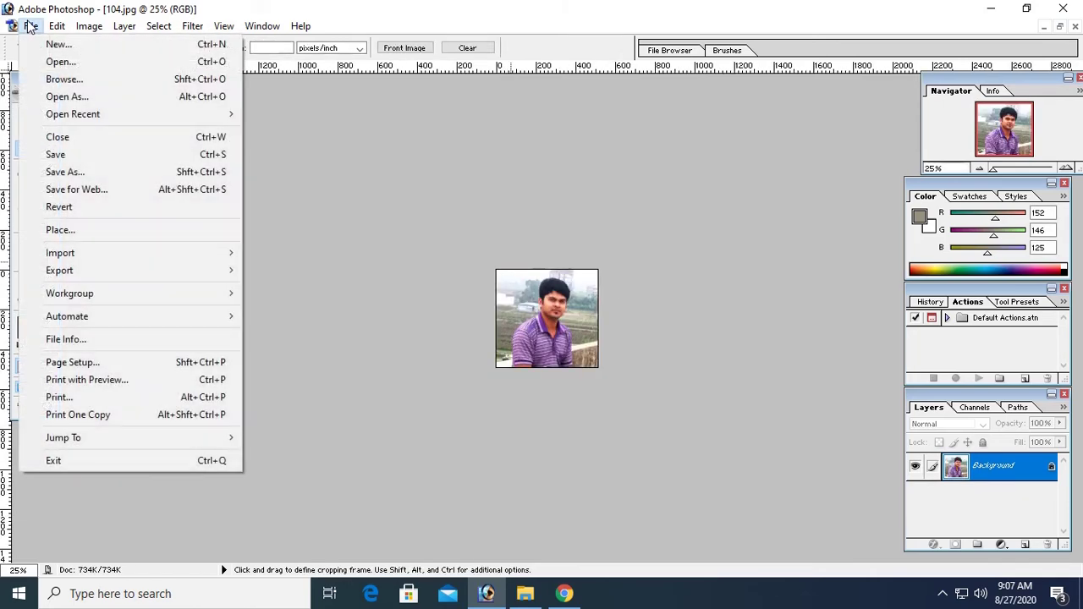
# Step: Save the portrait as 105.jpg in JPEG format, accepting the default JPEG options
pyautogui.click(65, 172)
pyautogui.write('105.jpg')
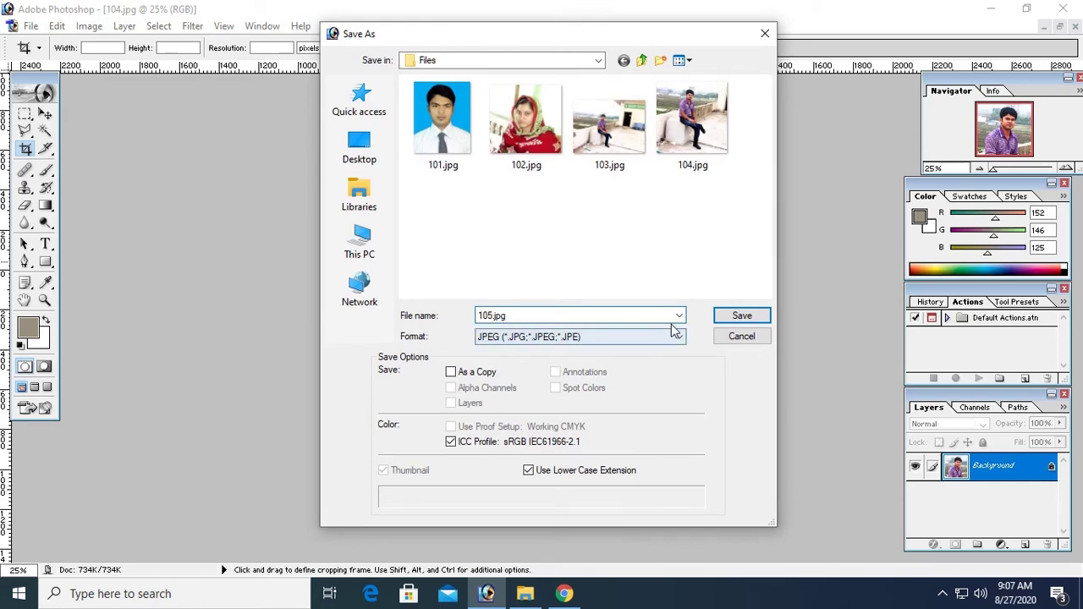
pyautogui.click(738, 317)
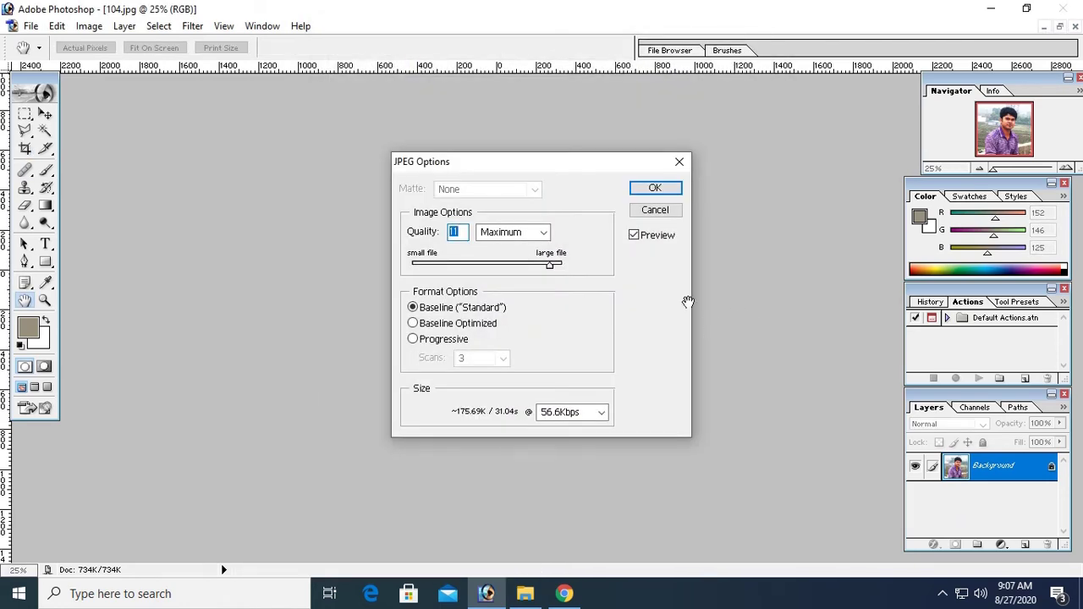
pyautogui.click(660, 190)
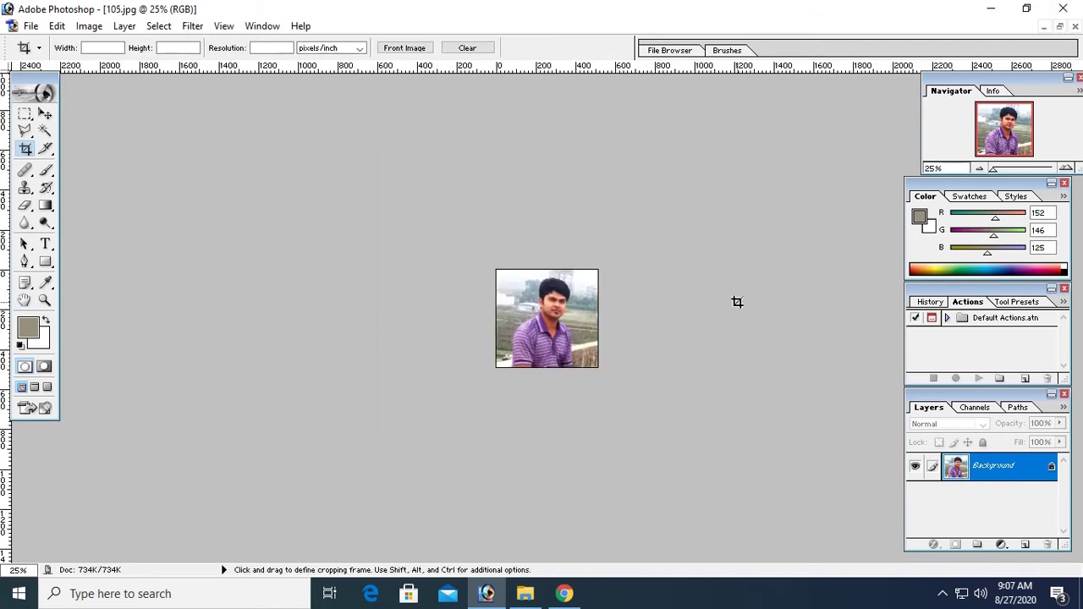
# Step: Close Photoshop, open 103.jpg in Photos, and flip between it, 104.jpg and 105.jpg
pyautogui.click(1063, 8)
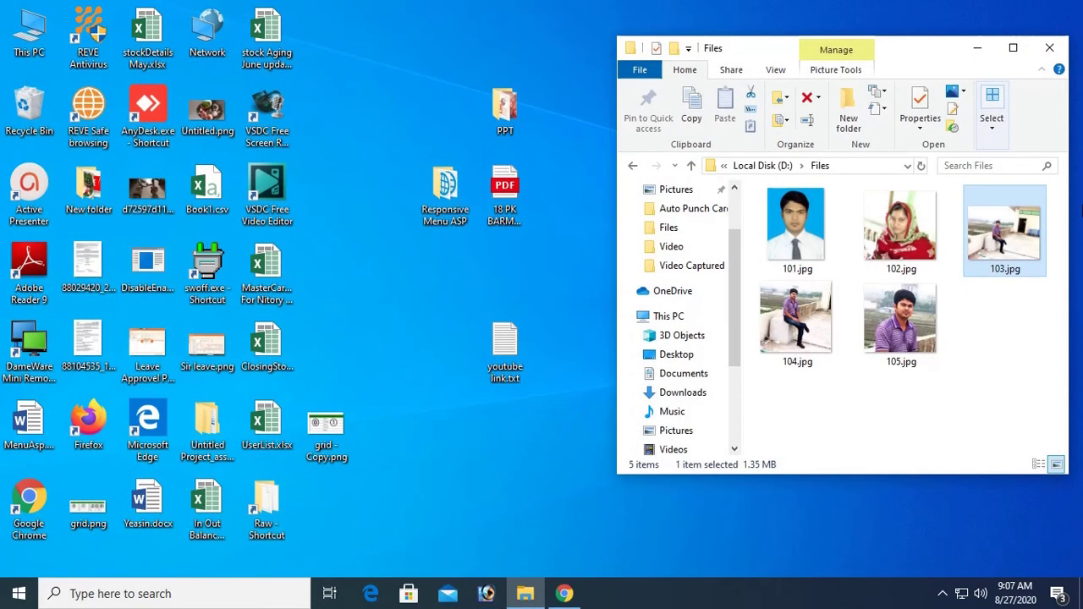
pyautogui.doubleClick(984, 237)
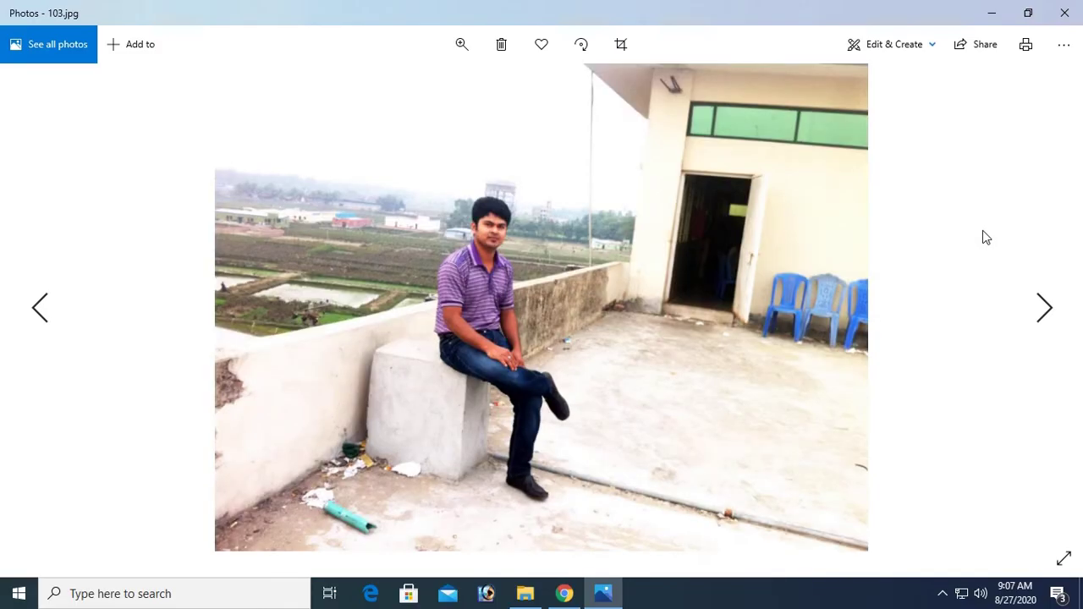
pyautogui.press('Right')
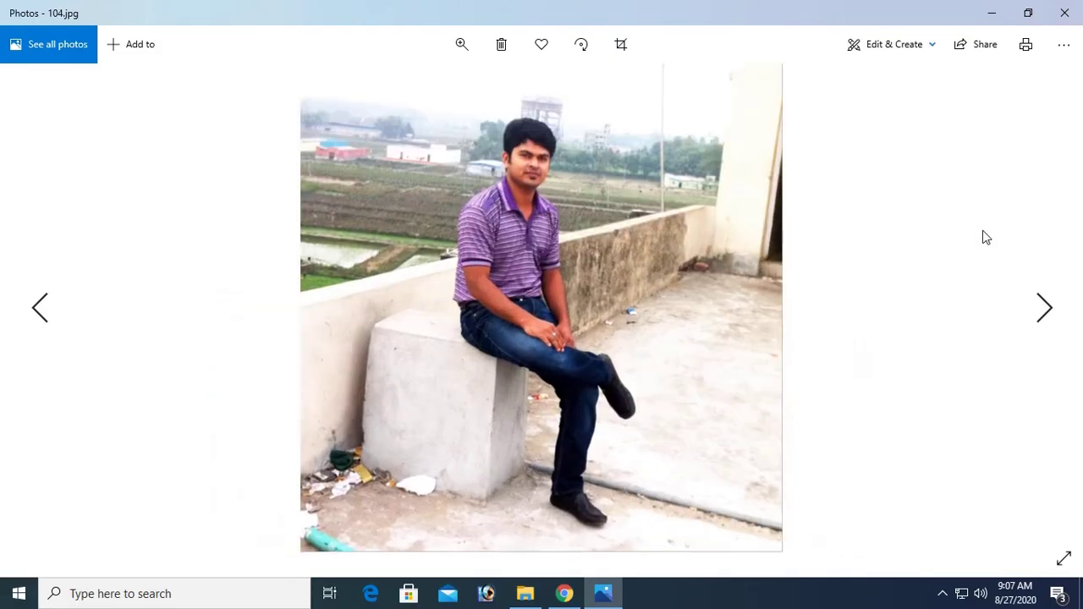
pyautogui.press('Right')
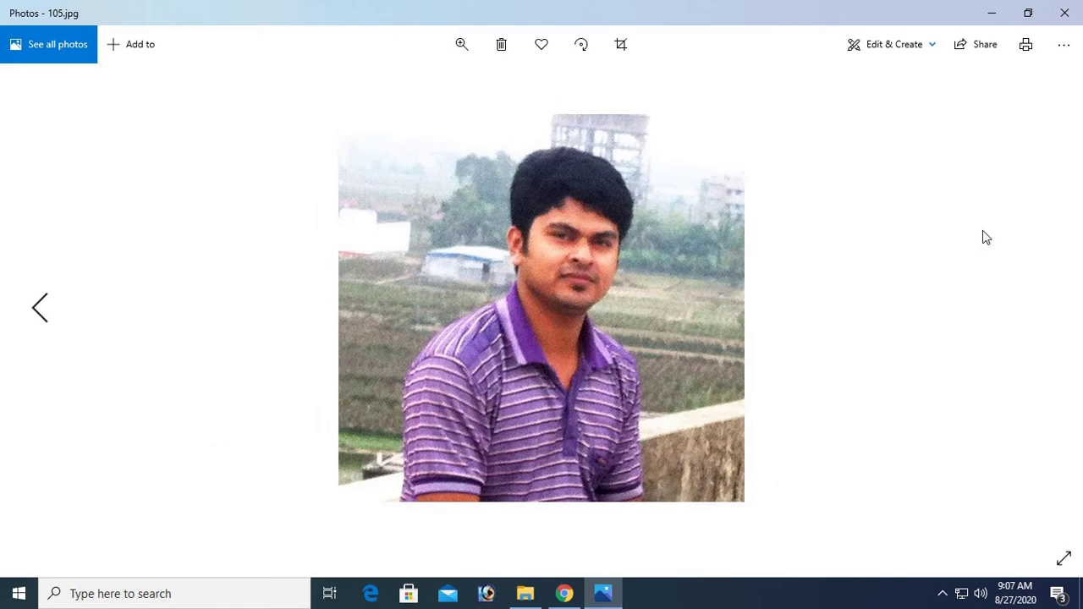
pyautogui.press('Left')
pyautogui.press('Left')
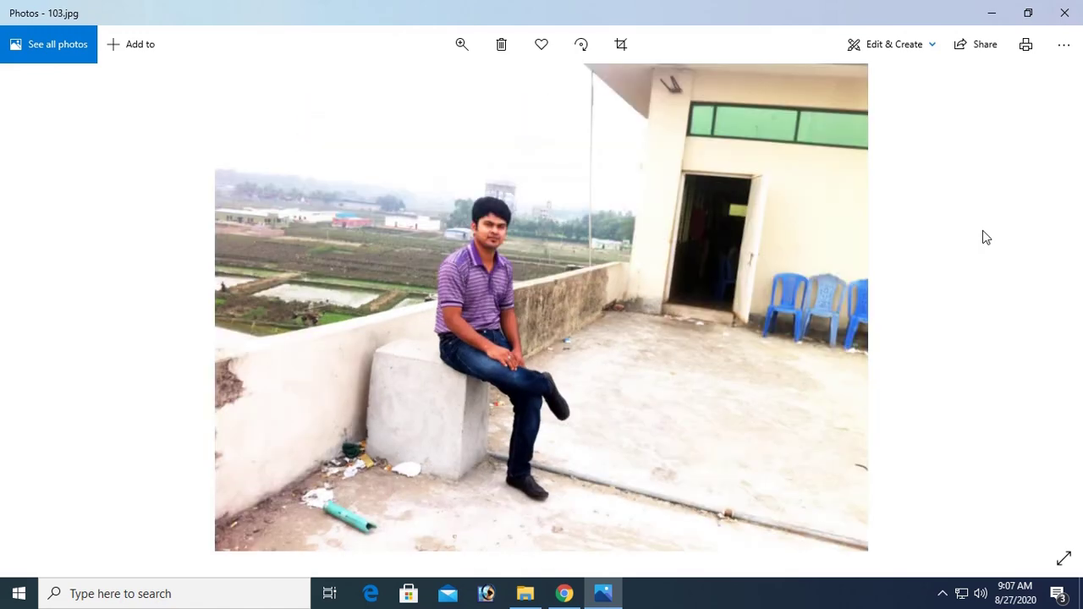
pyautogui.press('Right')
pyautogui.press('Right')
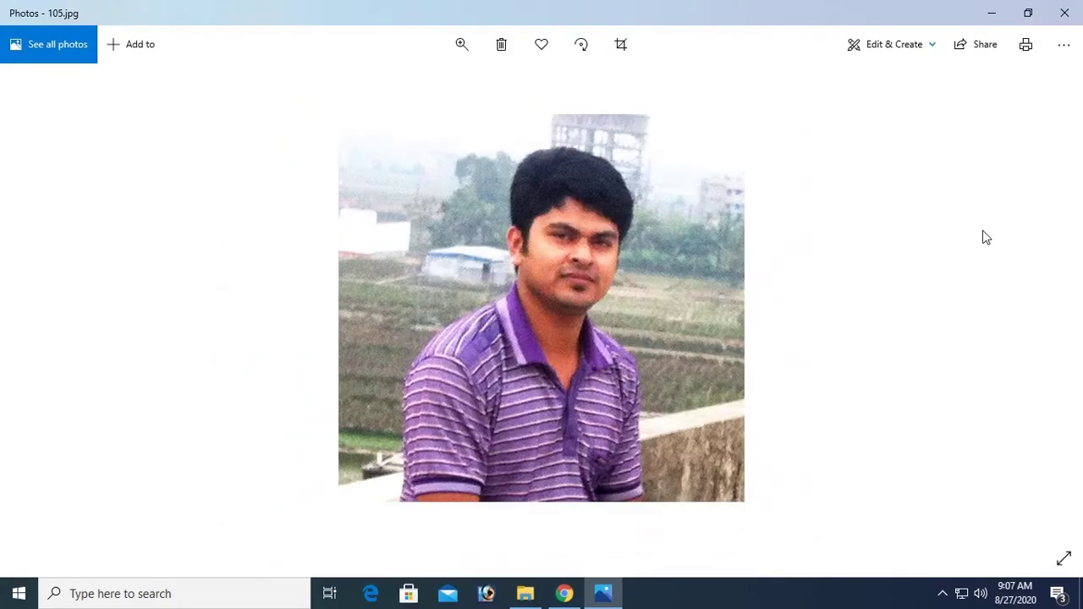
pyautogui.press('Left')
pyautogui.press('Left')
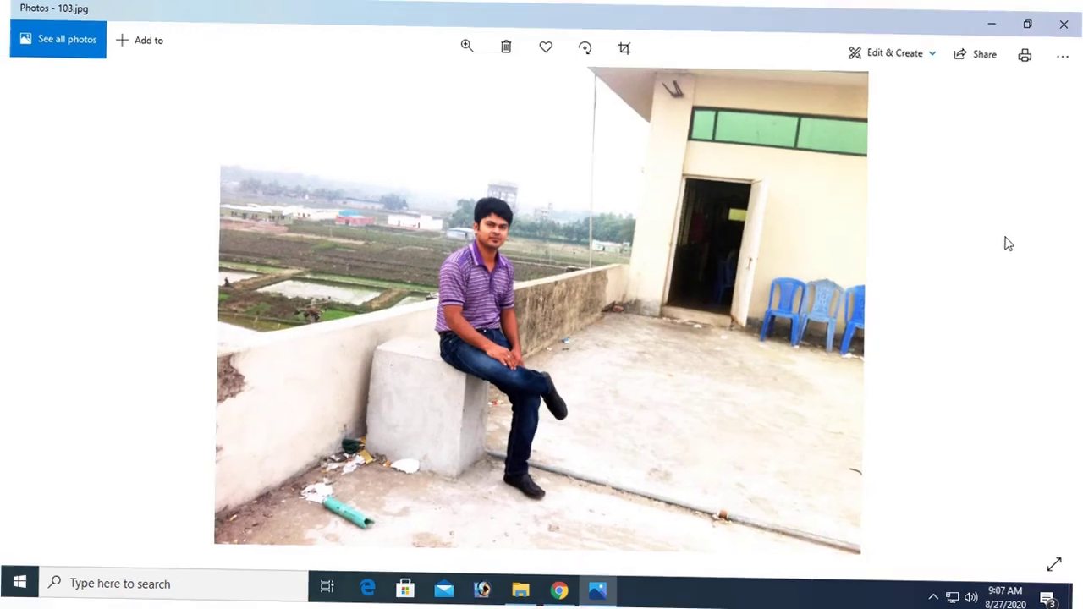